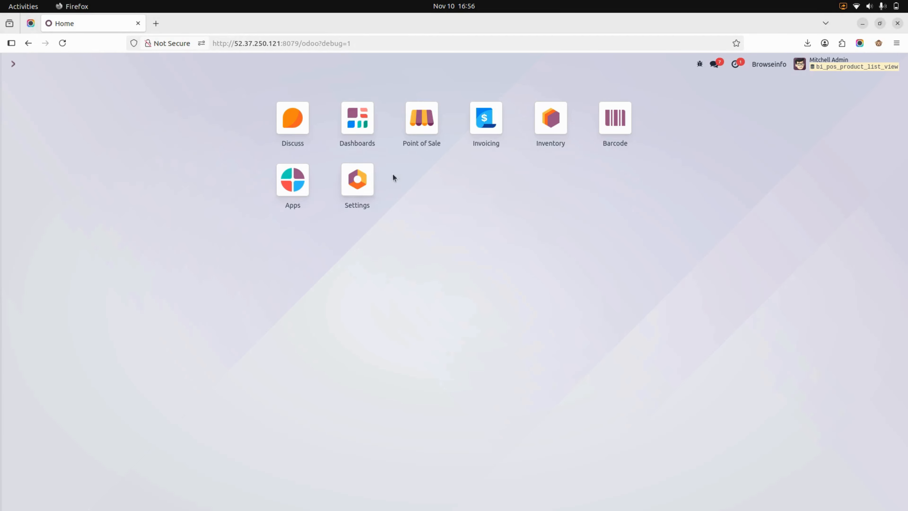
# Step: Open the Point of Sale settings and save them with Grid View as the default product view
pyautogui.click(362, 201)
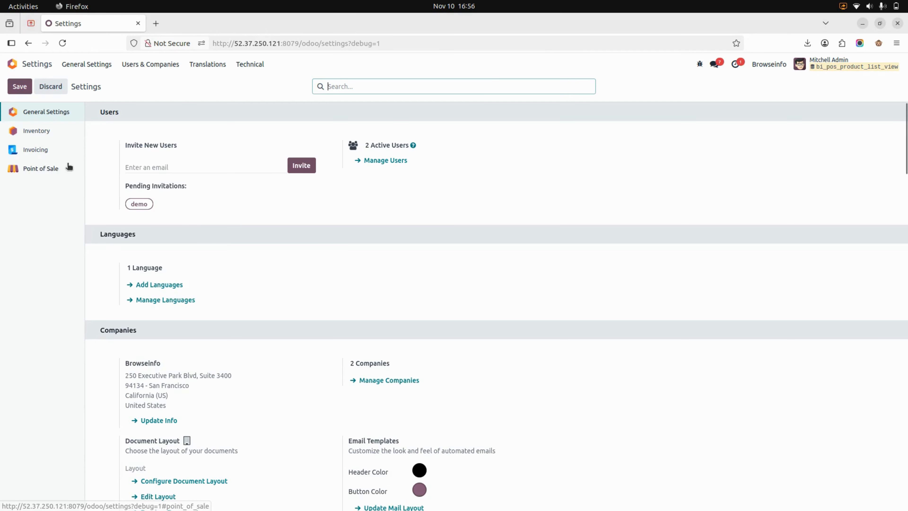
pyautogui.click(50, 170)
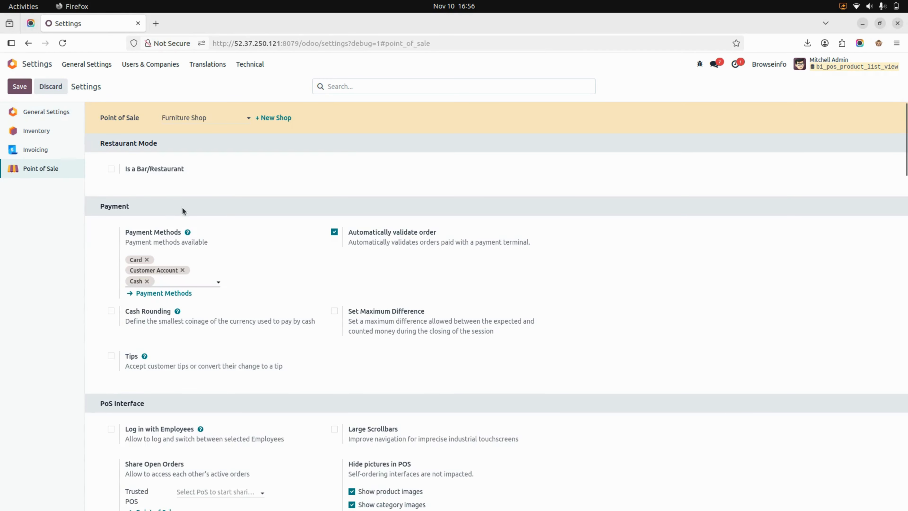
pyautogui.scroll(-8, 245, 228)
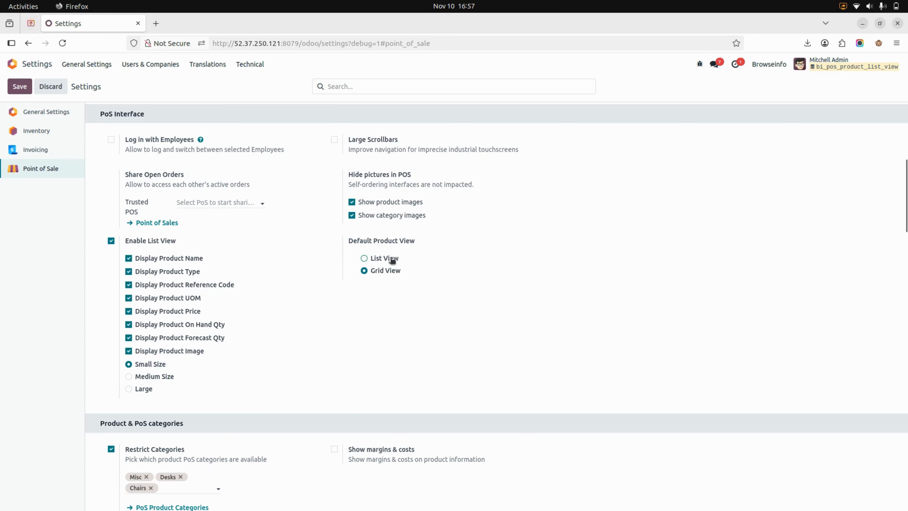
pyautogui.click(365, 258)
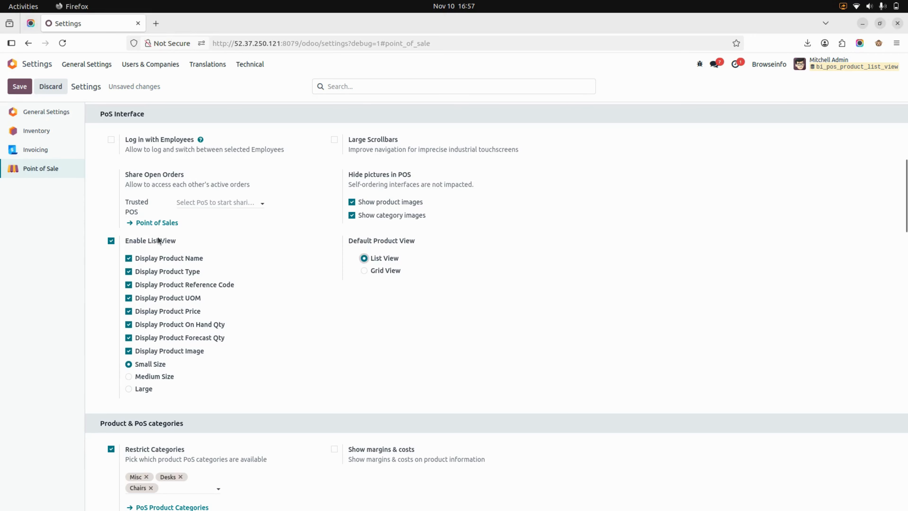
pyautogui.click(364, 270)
pyautogui.click(31, 84)
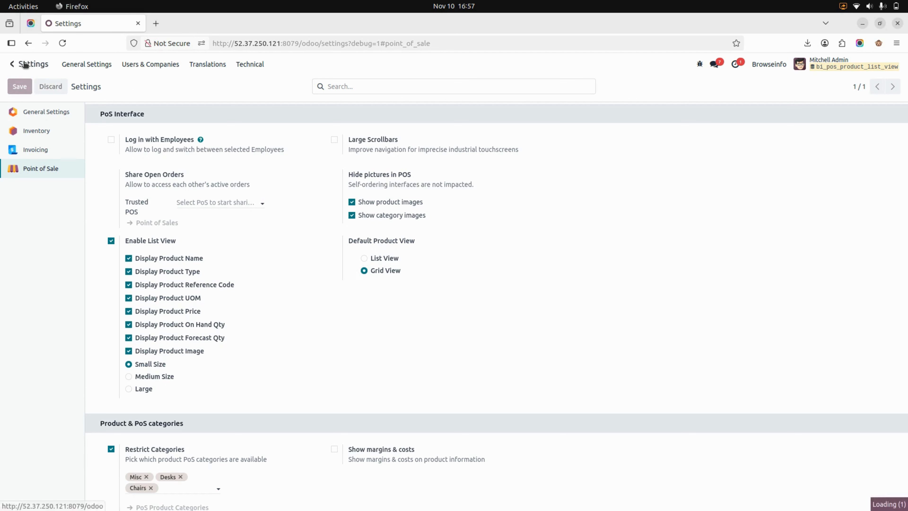
# Step: Open the Furniture Shop register with the default opening cash
pyautogui.click(22, 67)
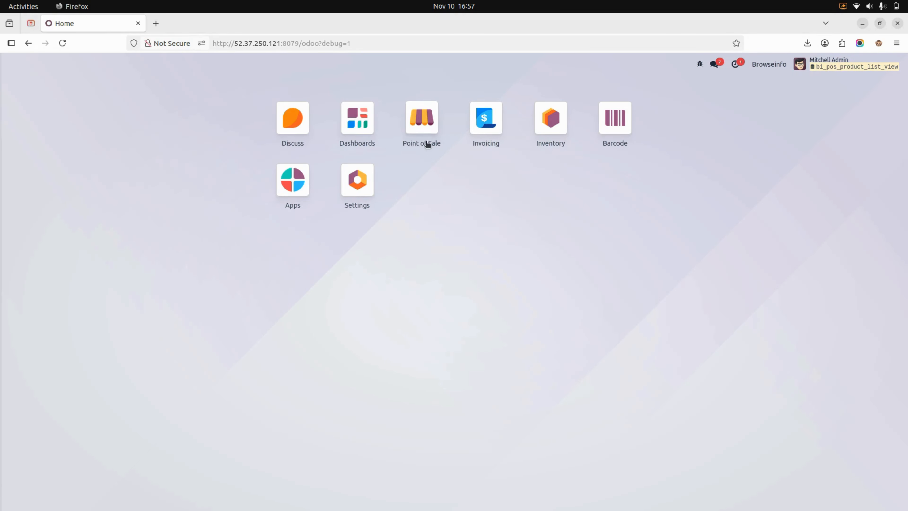
pyautogui.click(421, 128)
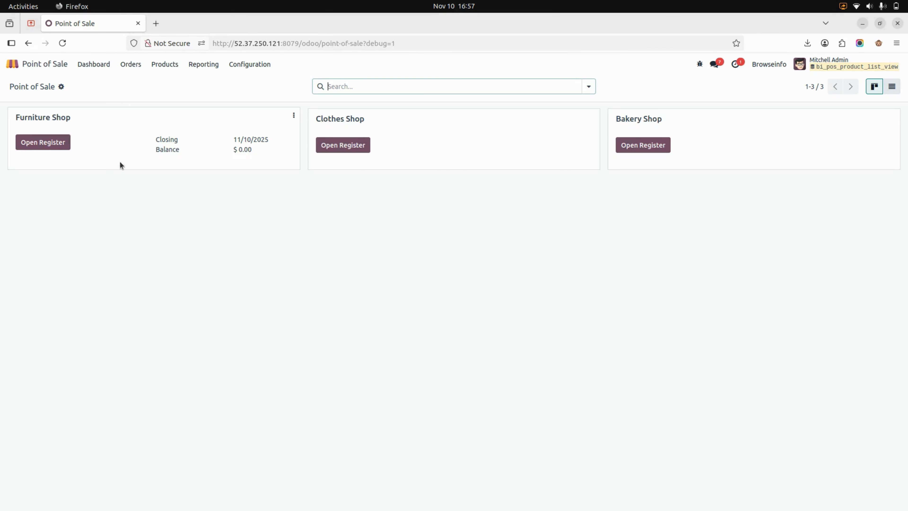
pyautogui.click(51, 146)
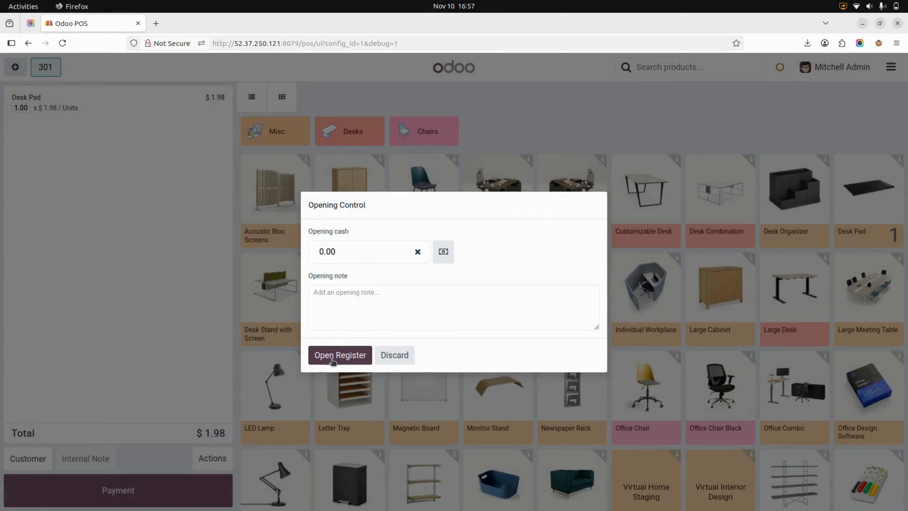
pyautogui.click(332, 358)
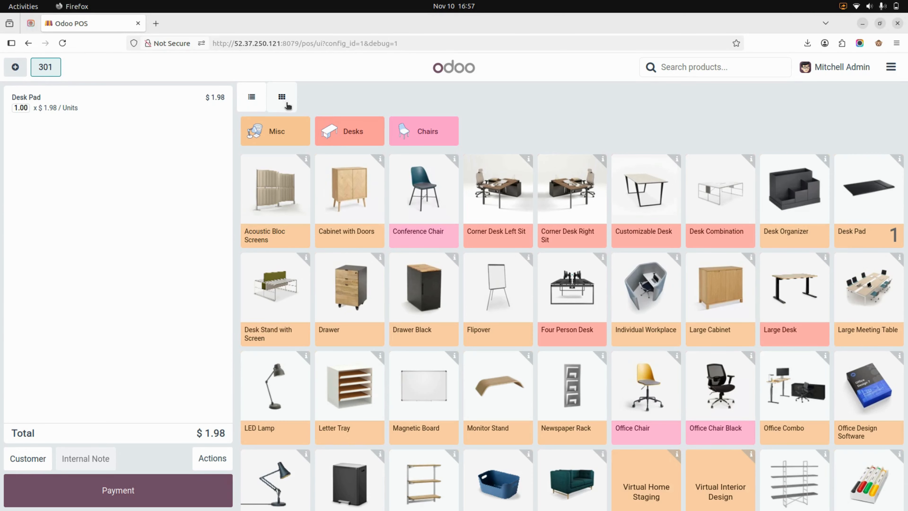
# Step: Switch the product screen to list view and scroll through the product list
pyautogui.click(253, 99)
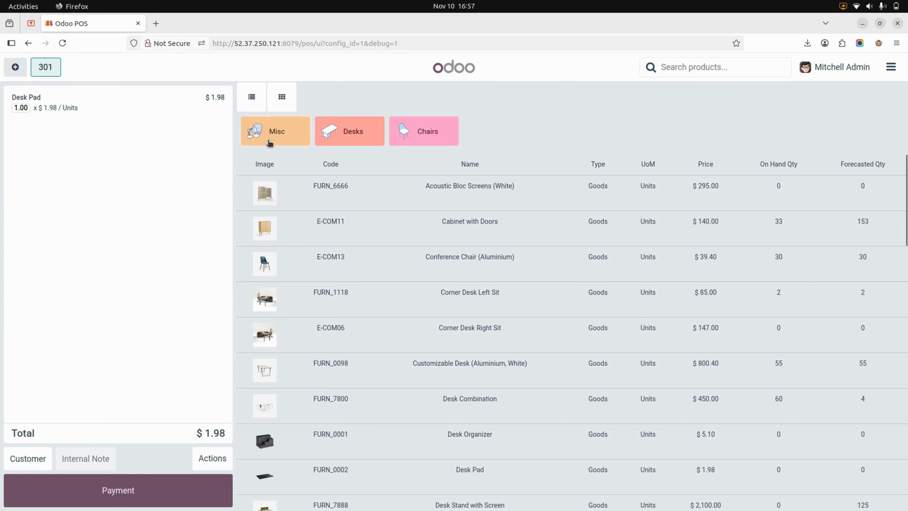
pyautogui.scroll(-6, 416, 237)
pyautogui.scroll(-5, 416, 236)
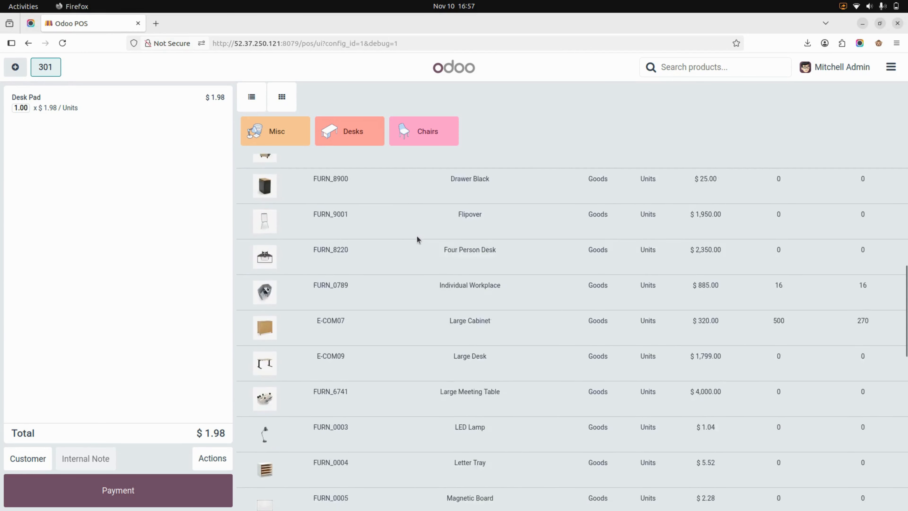
pyautogui.scroll(6, 416, 236)
pyautogui.scroll(5, 417, 236)
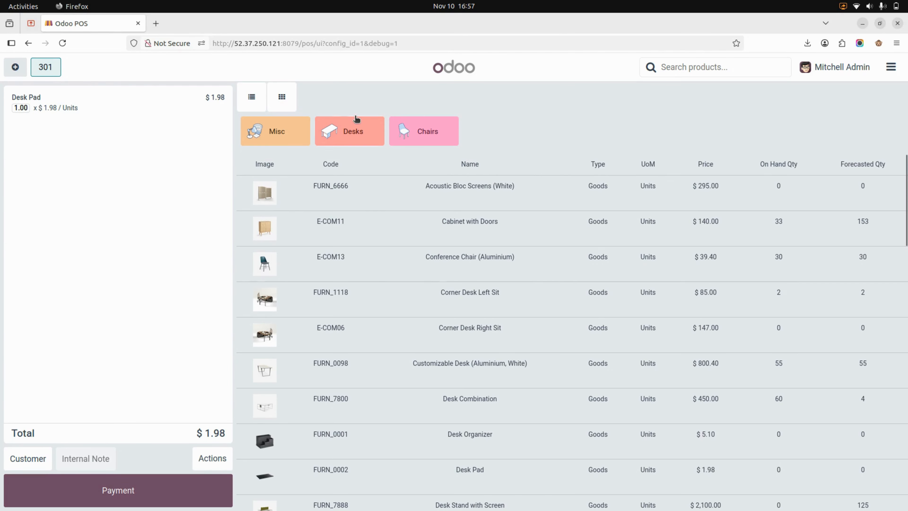
# Step: Switch the product screen back to grid view and scroll through the products
pyautogui.click(286, 104)
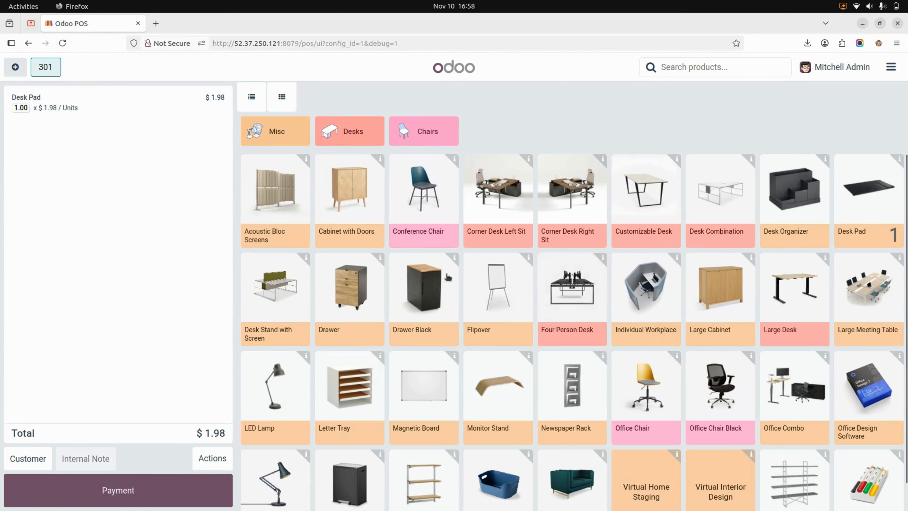
pyautogui.scroll(-1, 459, 231)
pyautogui.scroll(1, 459, 232)
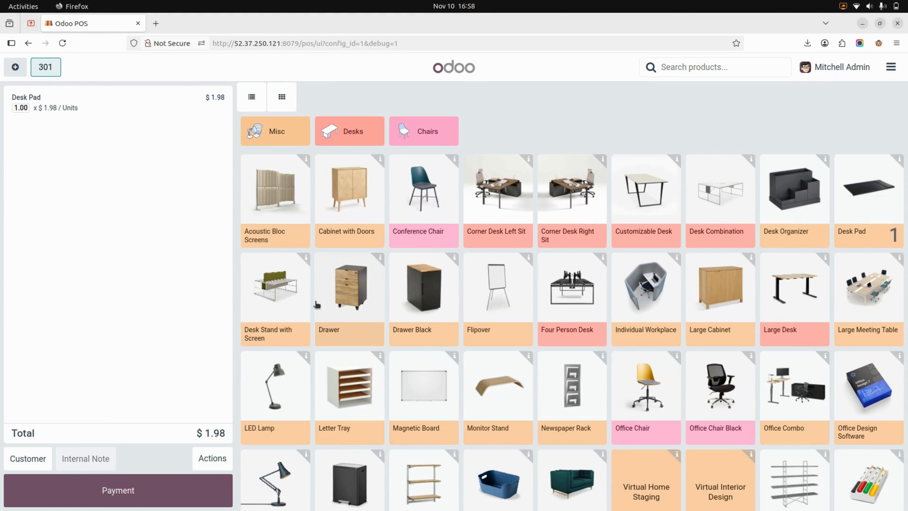
# Step: Go to the backend settings and set the POS product arrangement sequence to Sort Name A to Z, then save
pyautogui.click(890, 67)
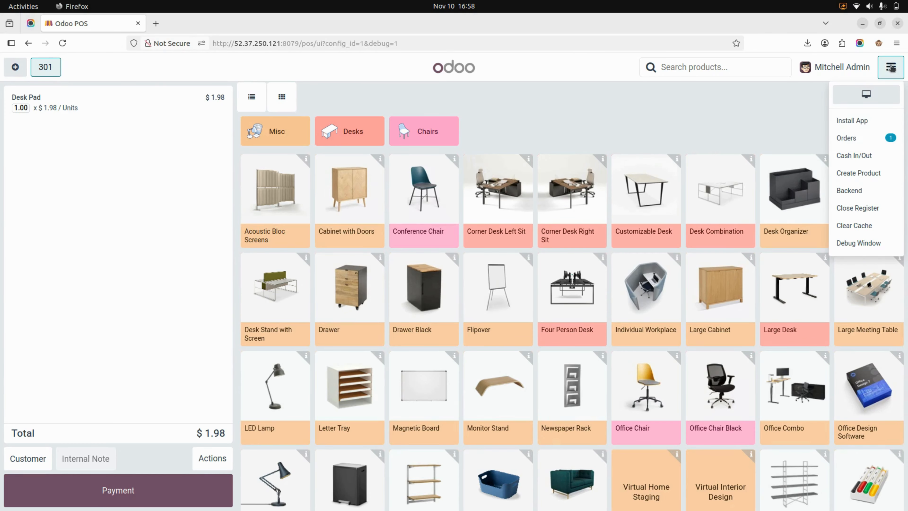
pyautogui.click(863, 196)
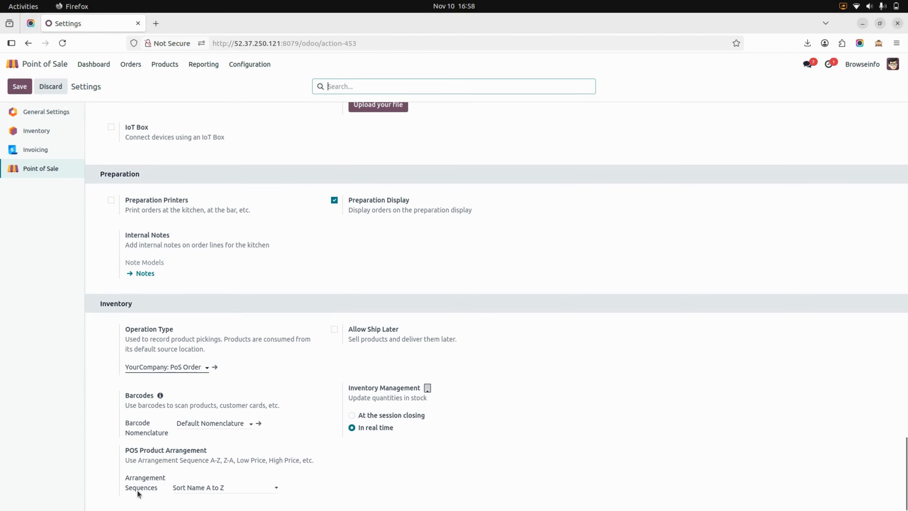
pyautogui.click(204, 490)
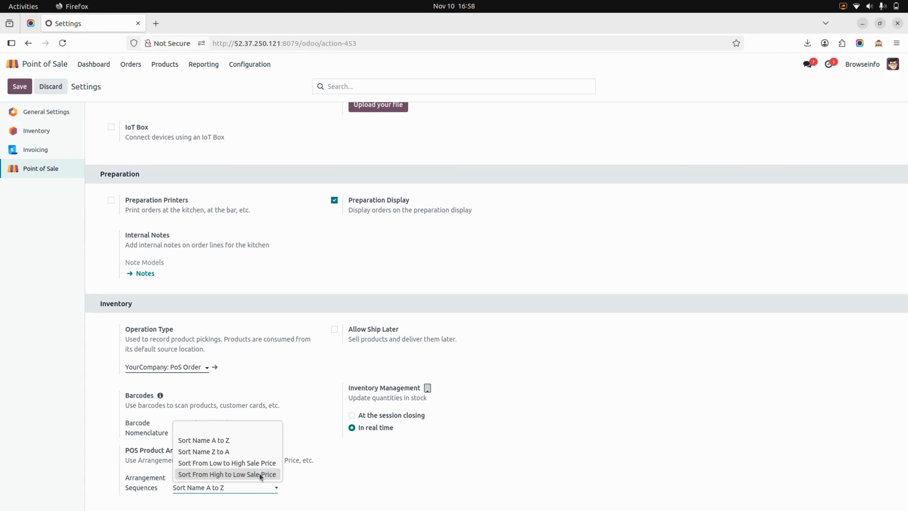
pyautogui.click(197, 443)
pyautogui.click(21, 87)
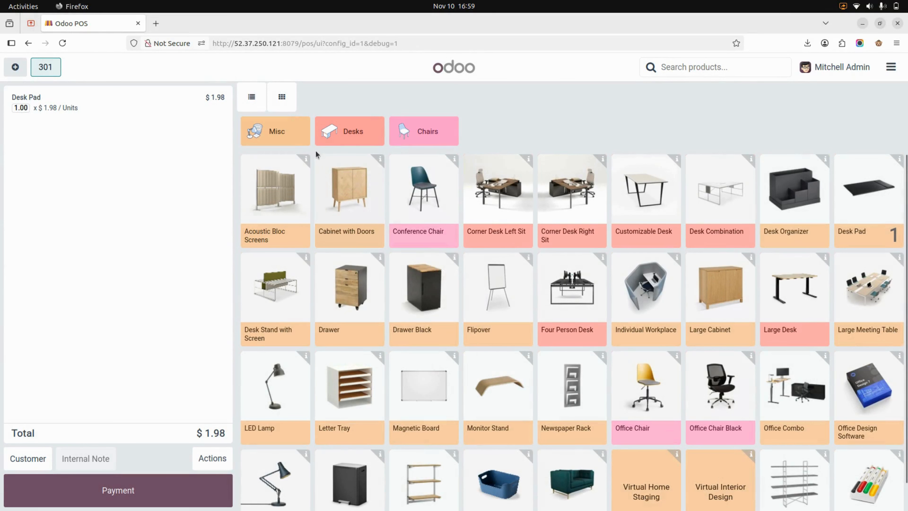
# Step: Check the product order in list view by scrolling through it
pyautogui.click(251, 97)
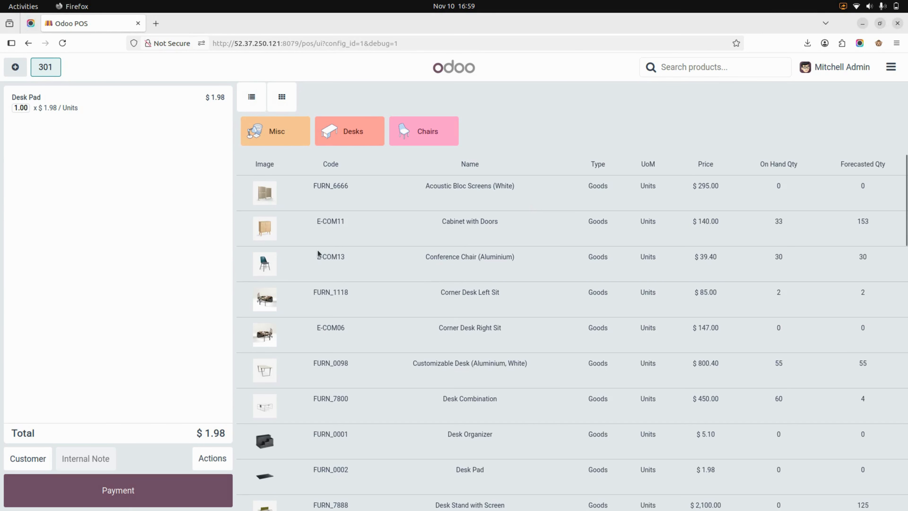
pyautogui.scroll(-5, 445, 317)
pyautogui.scroll(5, 446, 317)
pyautogui.scroll(-10, 435, 185)
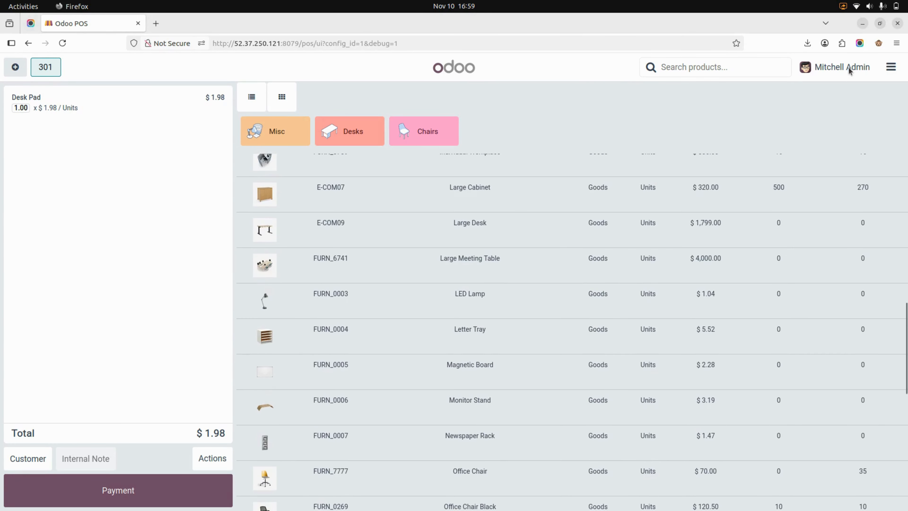
# Step: Return to the backend and set the arrangement sequence to Sort From High to Low Sale Price, then save
pyautogui.click(890, 69)
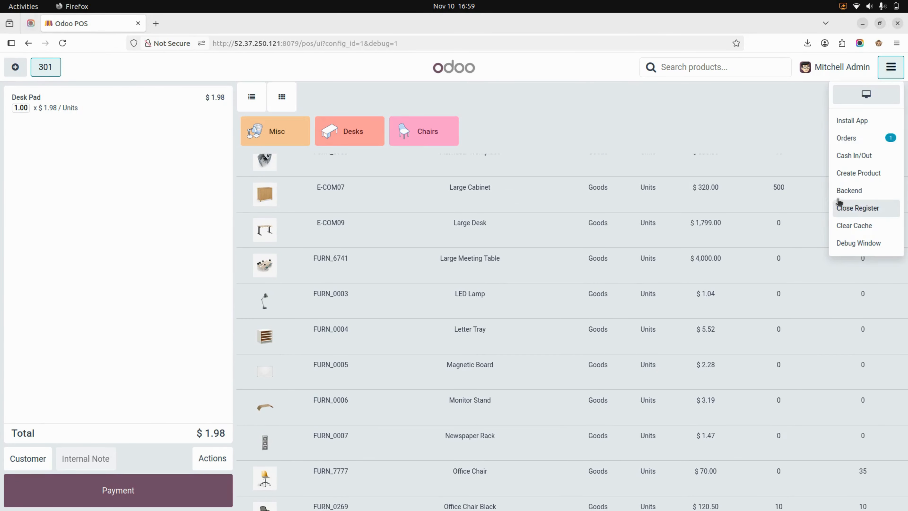
pyautogui.click(848, 191)
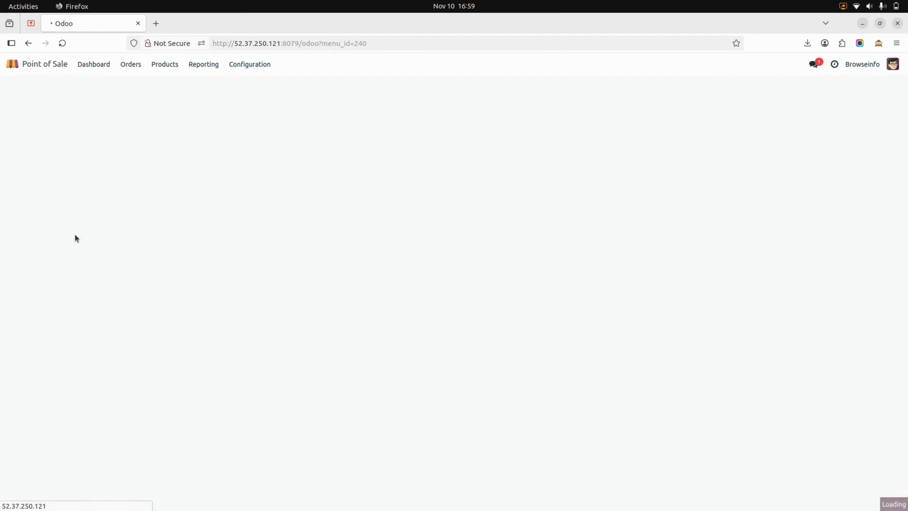
pyautogui.click(234, 487)
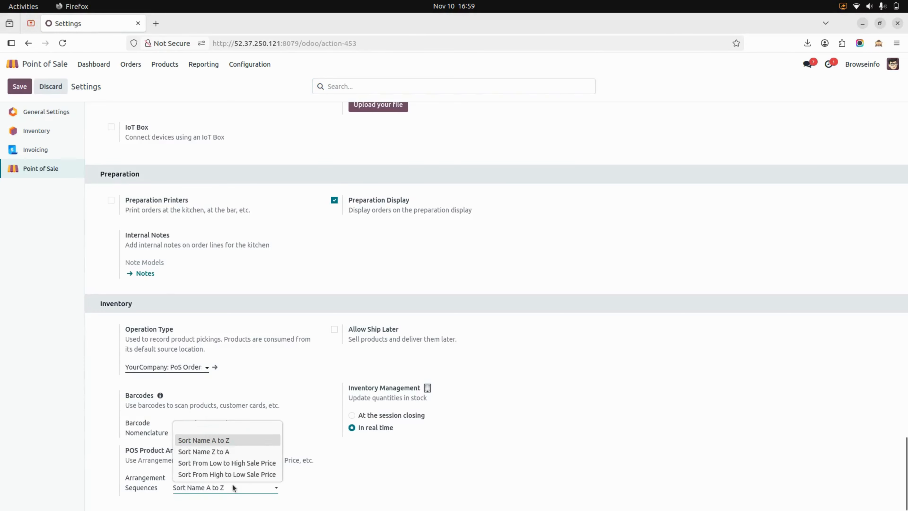
pyautogui.click(209, 476)
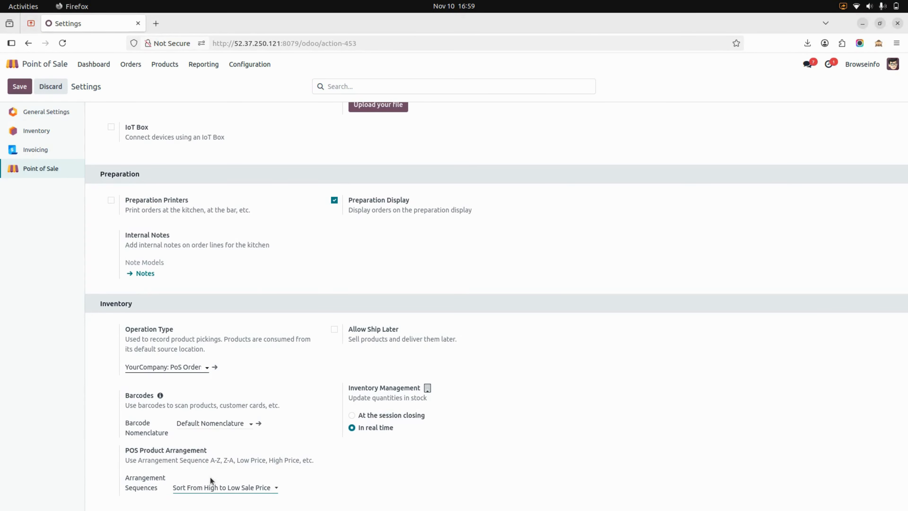
pyautogui.click(20, 91)
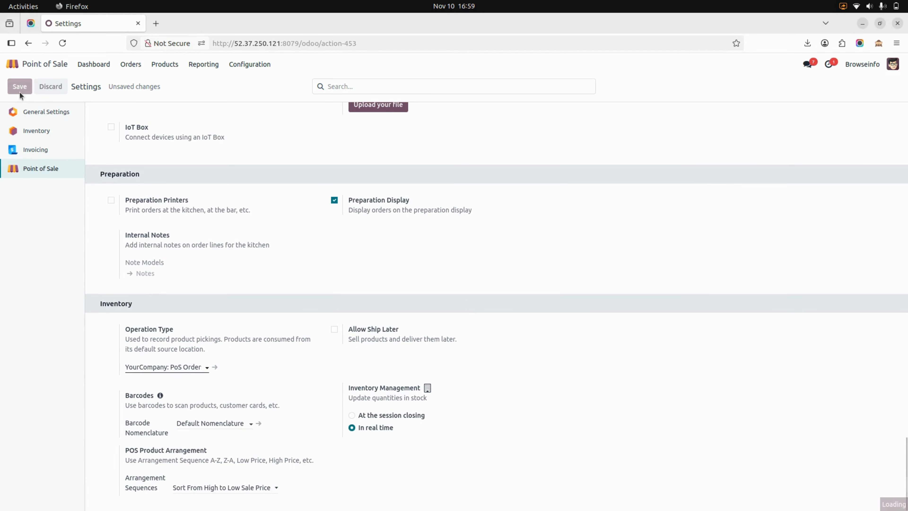
# Step: Reopen the POS and review the price-sorted products in list view
pyautogui.click(91, 68)
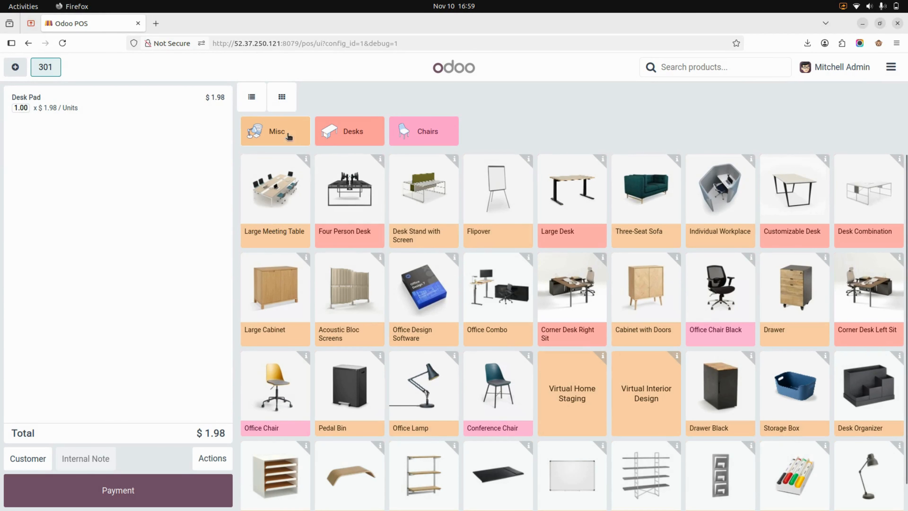
pyautogui.click(251, 96)
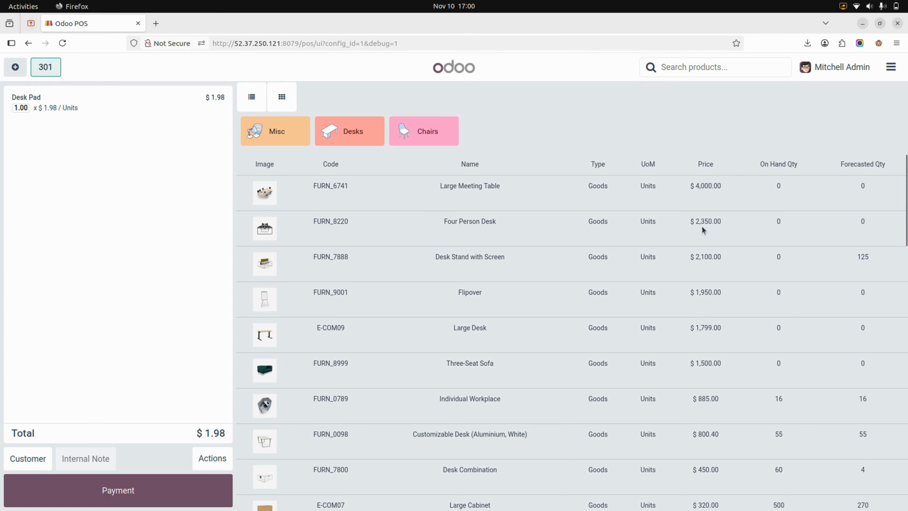
pyautogui.scroll(-10, 701, 227)
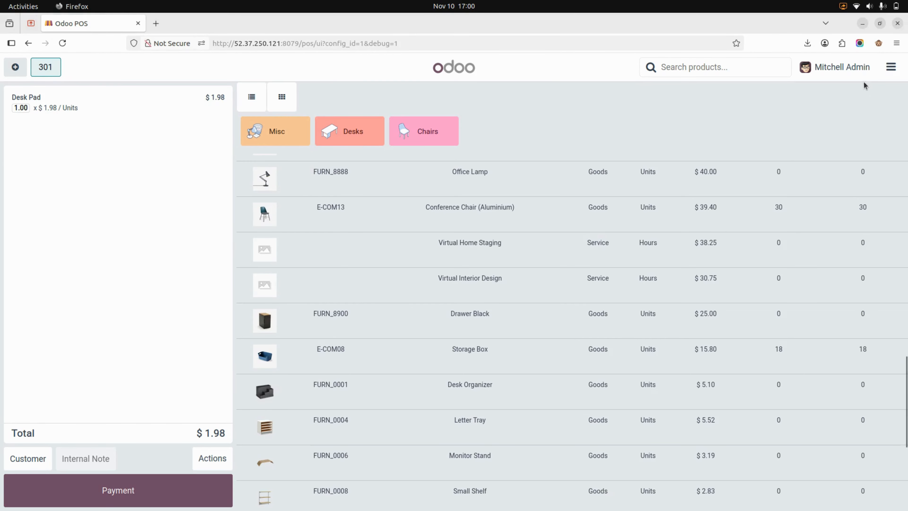
# Step: Close the register from the POS menu
pyautogui.click(892, 68)
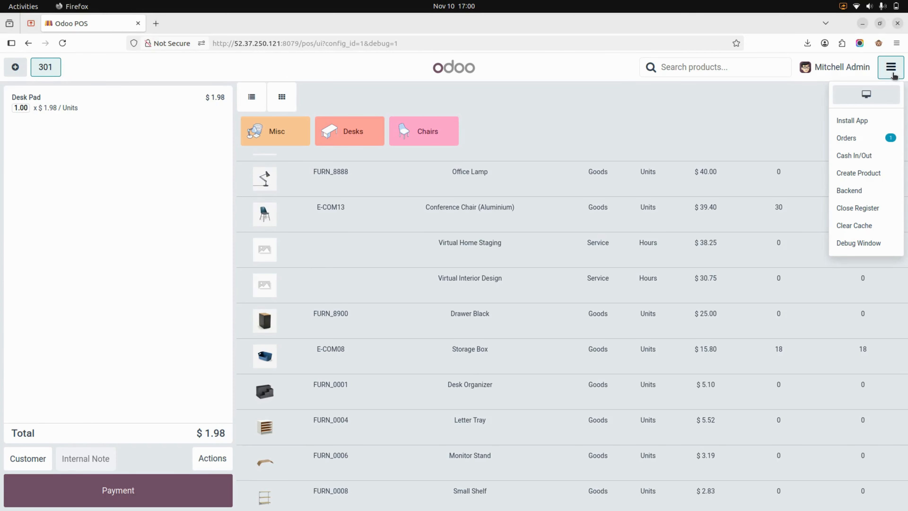
pyautogui.click(859, 208)
pyautogui.click(256, 419)
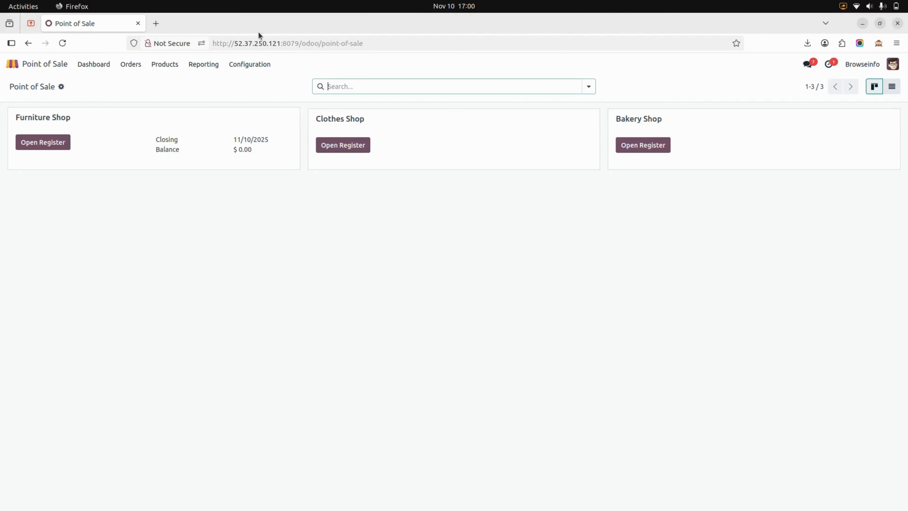
# Step: In the POS settings, choose Medium Size images and hide product type, UOM and forecasted quantity columns, then save
pyautogui.click(250, 68)
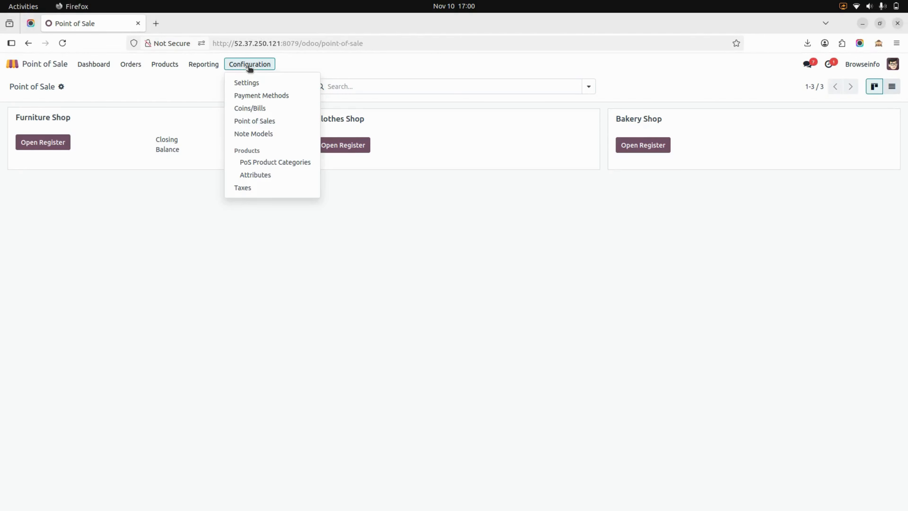
pyautogui.click(259, 87)
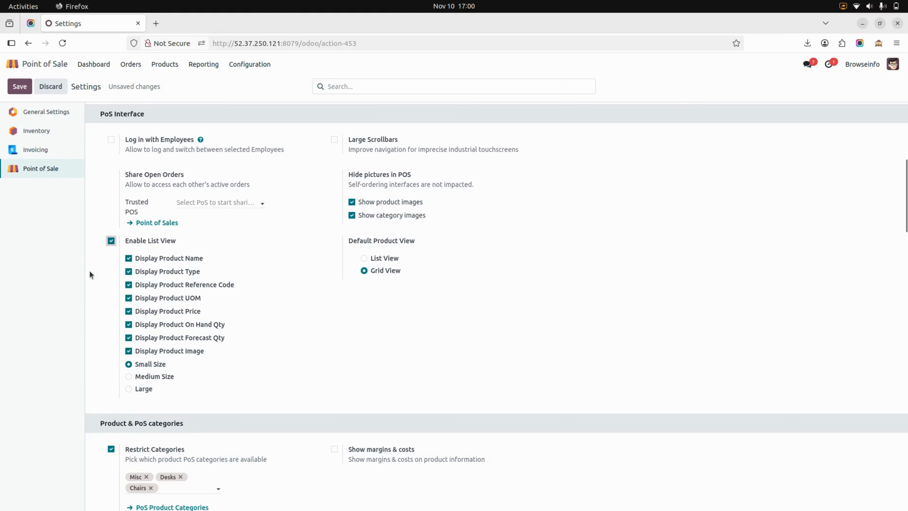
pyautogui.click(128, 376)
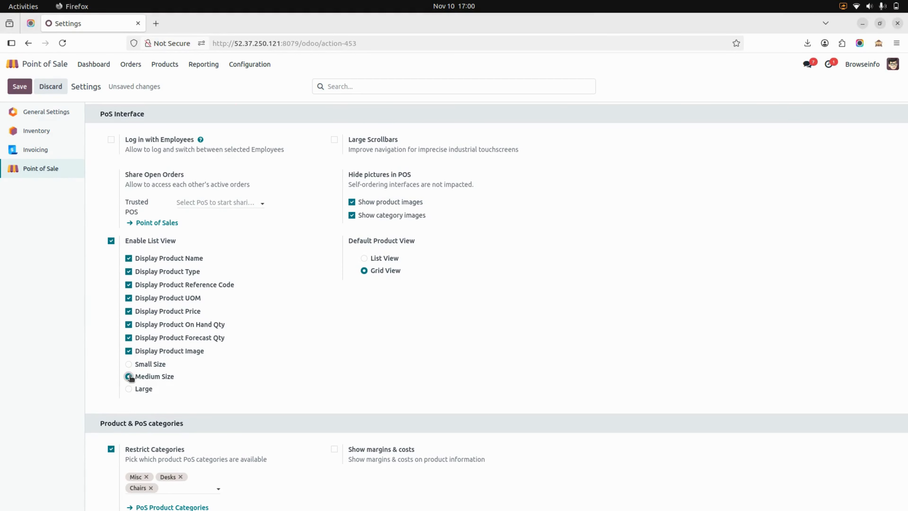
pyautogui.click(129, 273)
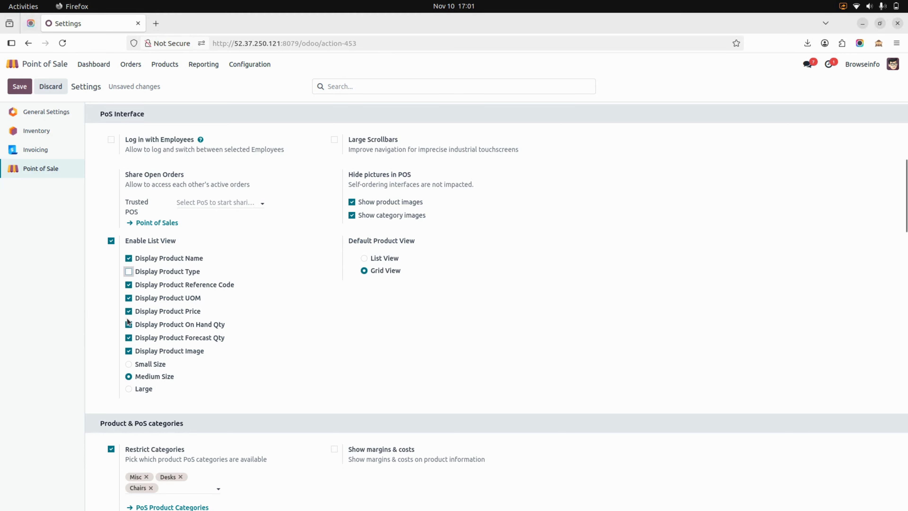
pyautogui.click(128, 338)
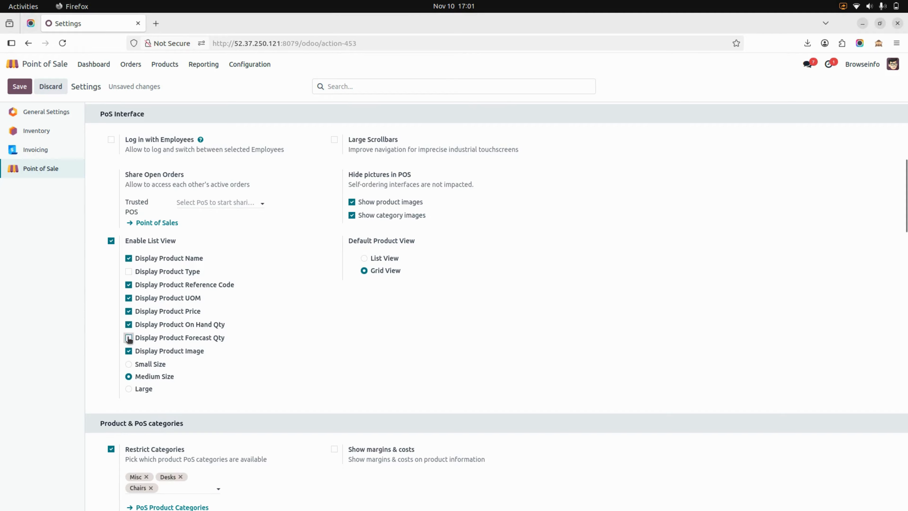
pyautogui.click(128, 311)
pyautogui.click(129, 311)
pyautogui.click(128, 298)
pyautogui.click(16, 85)
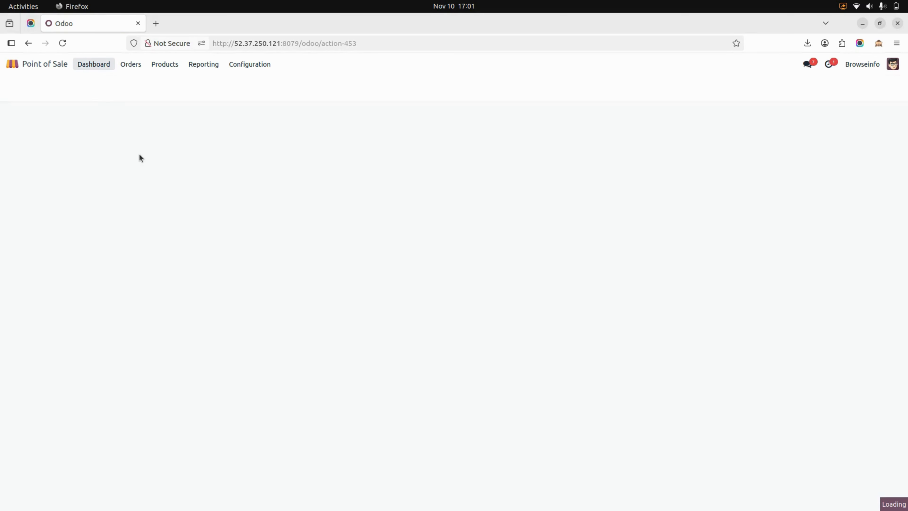
# Step: Open the register to view the updated list view, then leave the POS session from the menu
pyautogui.click(58, 145)
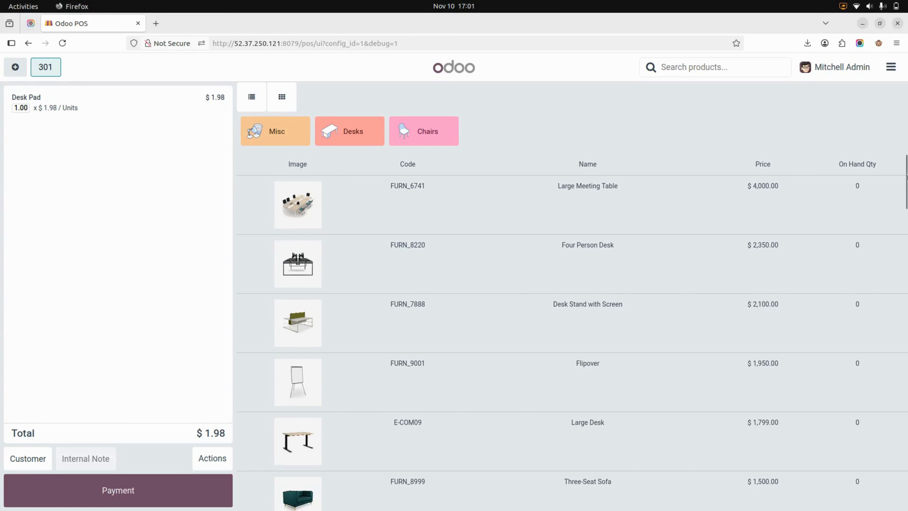
pyautogui.click(889, 68)
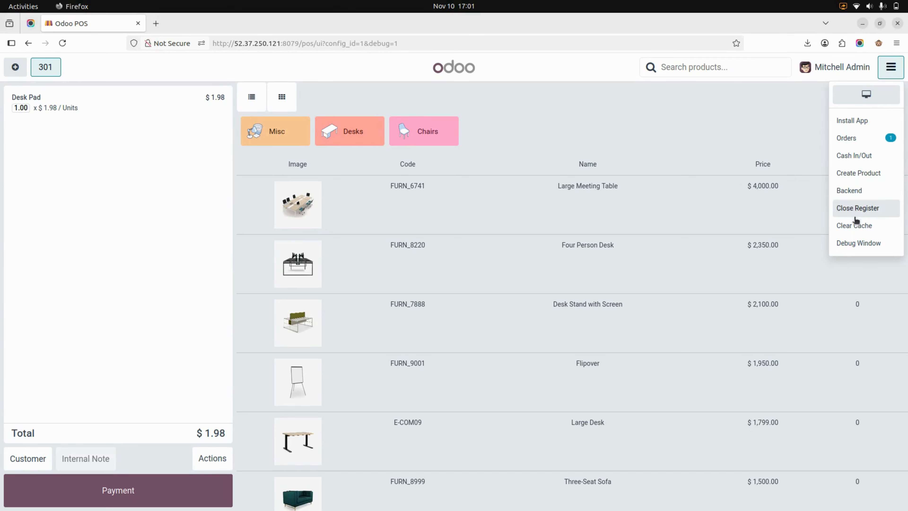
pyautogui.click(854, 226)
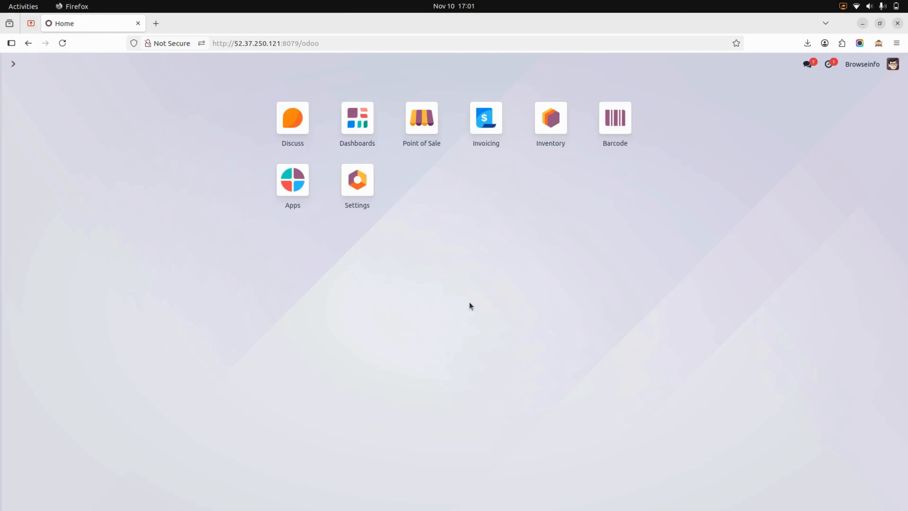